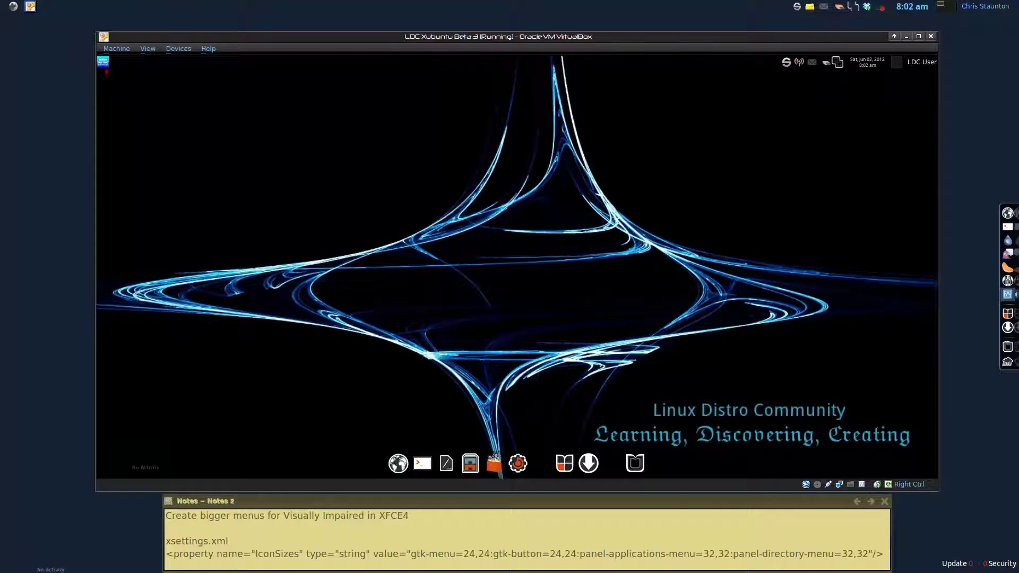
Step: Open Appearance from the Settings Manager and view its Fonts tab, showing Sans 9
click(102, 62)
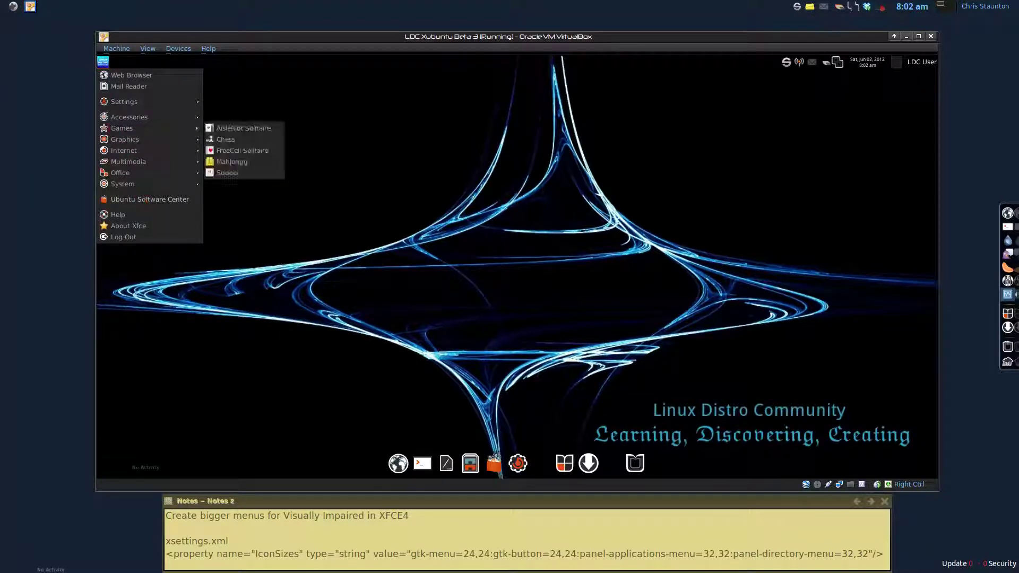
mouse_move(109, 121)
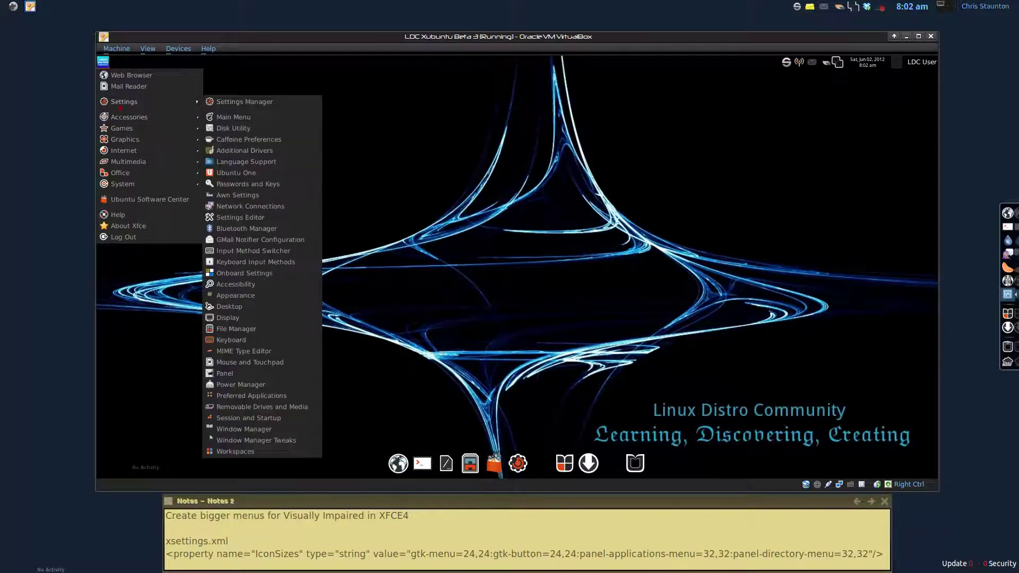
click(240, 106)
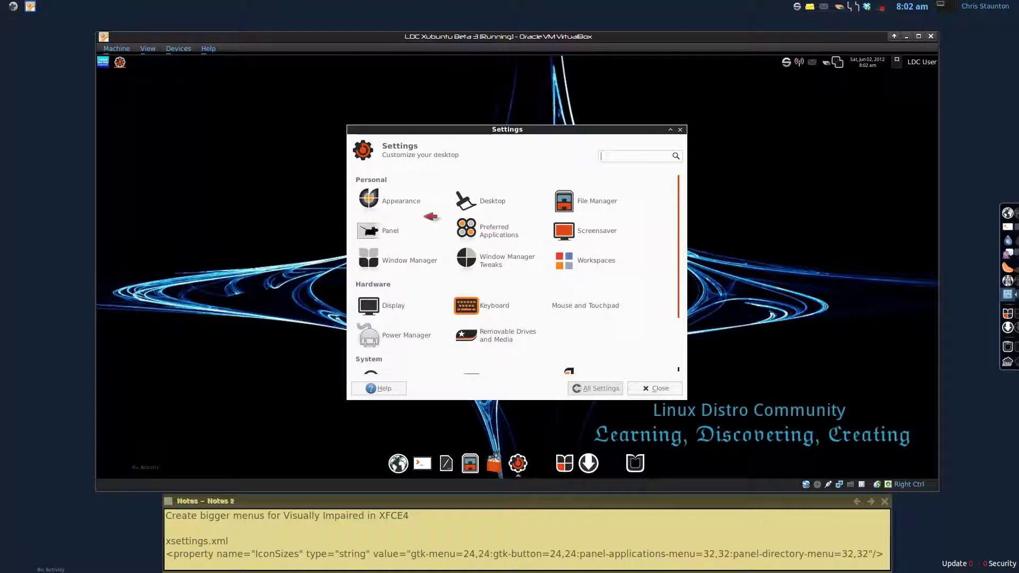
click(403, 204)
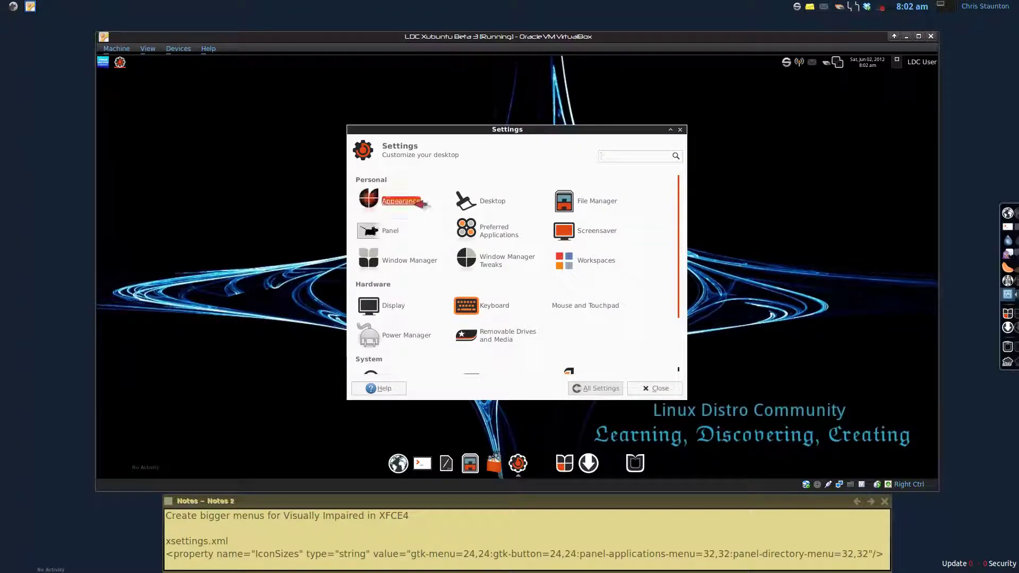
click(407, 180)
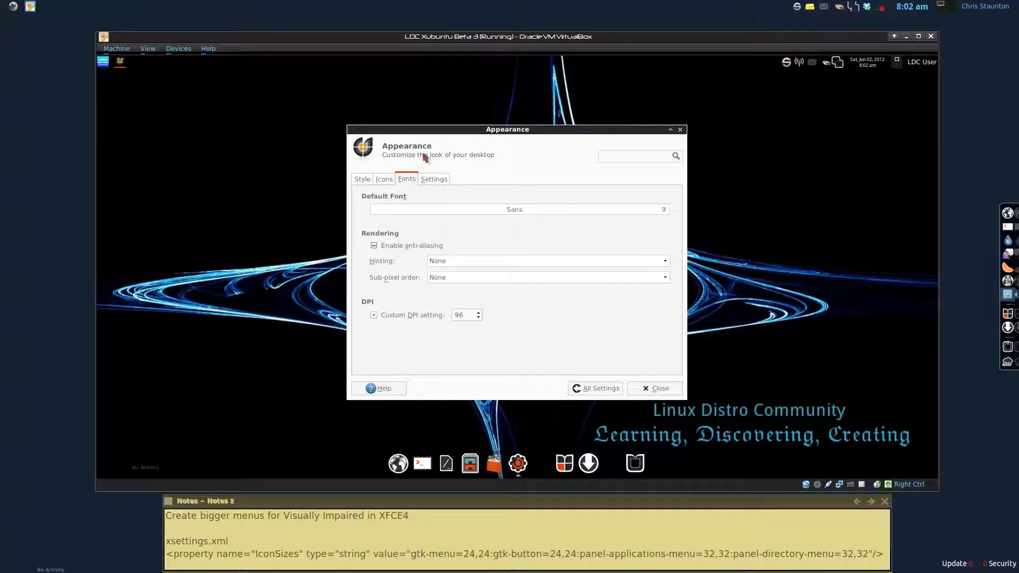
Step: Change the default font from Sans 9 to Sans 12 and return to All Settings
click(663, 213)
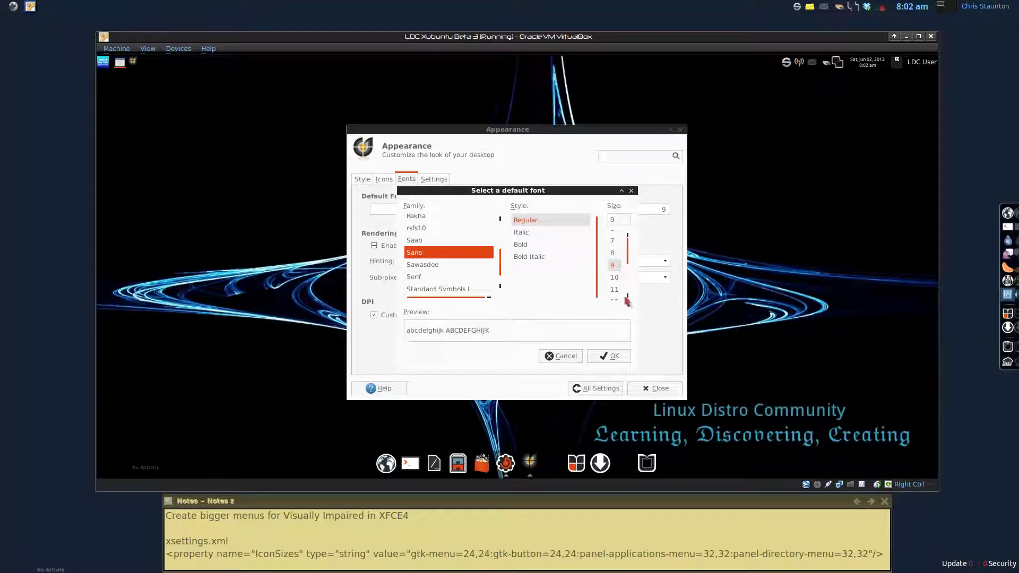
scroll(627, 297, down, 1)
click(614, 295)
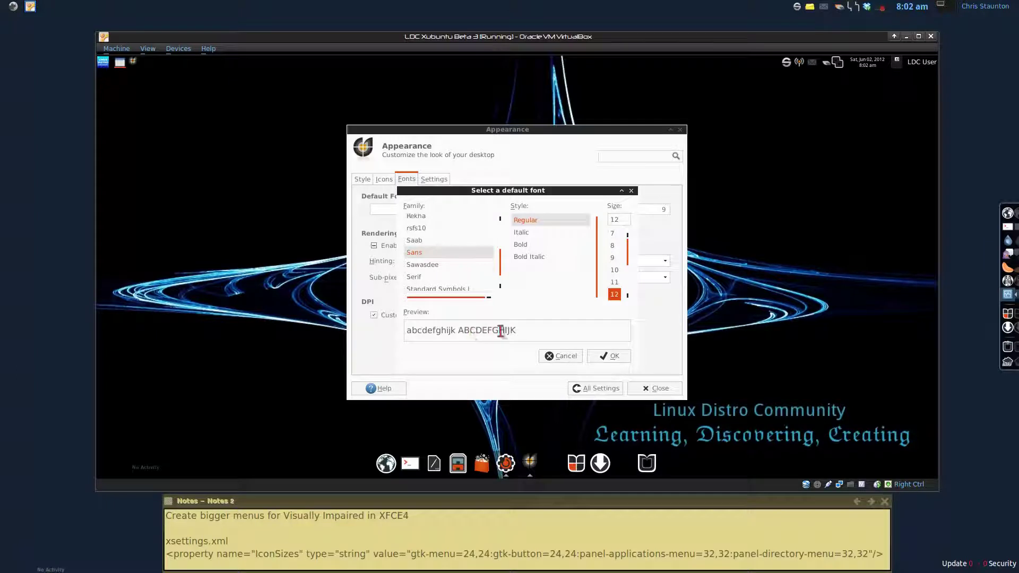
click(616, 361)
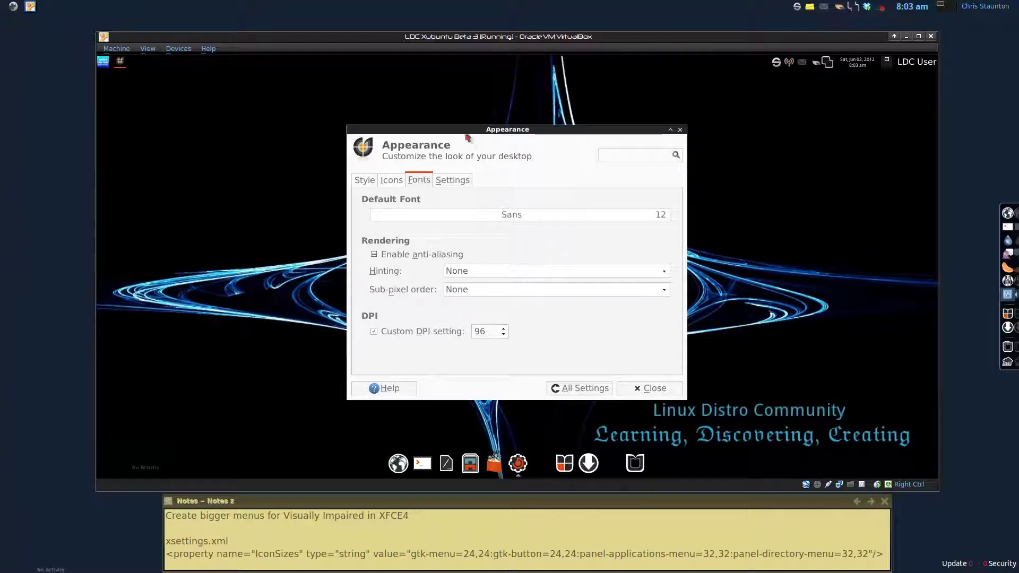
click(576, 391)
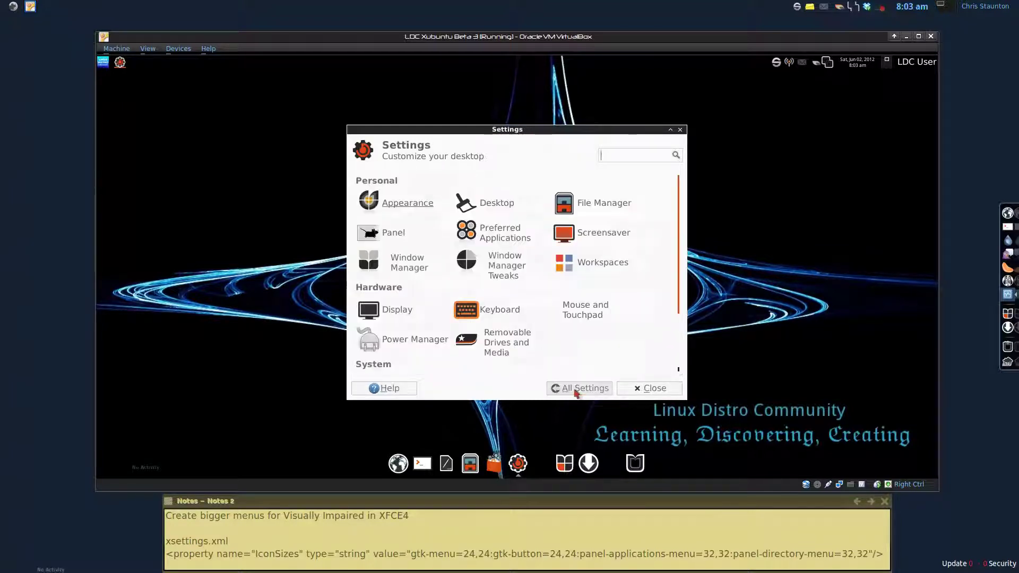
Step: Set the Window Manager title font to Sans Bold 12 and close the dialog
click(401, 259)
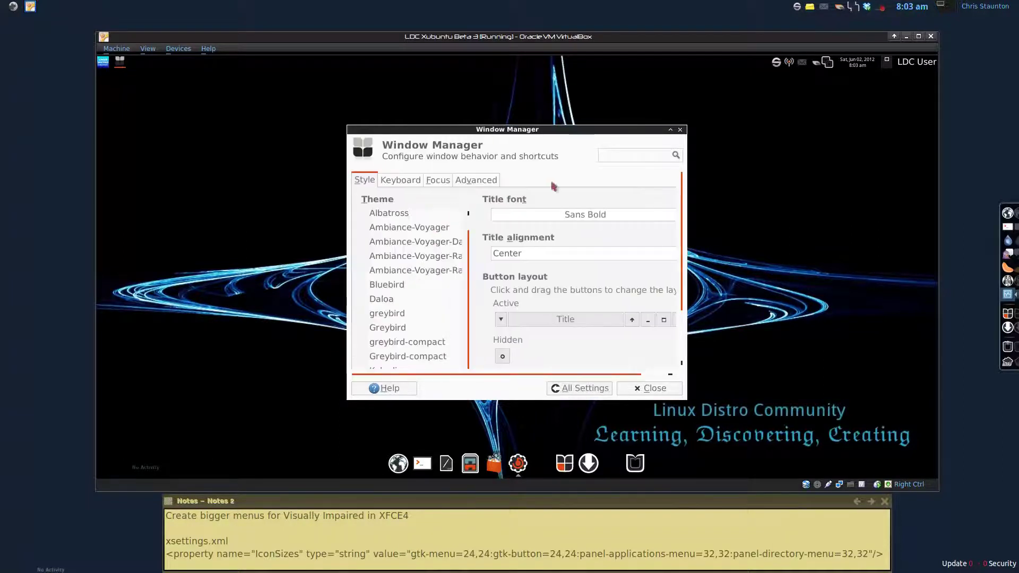
click(588, 215)
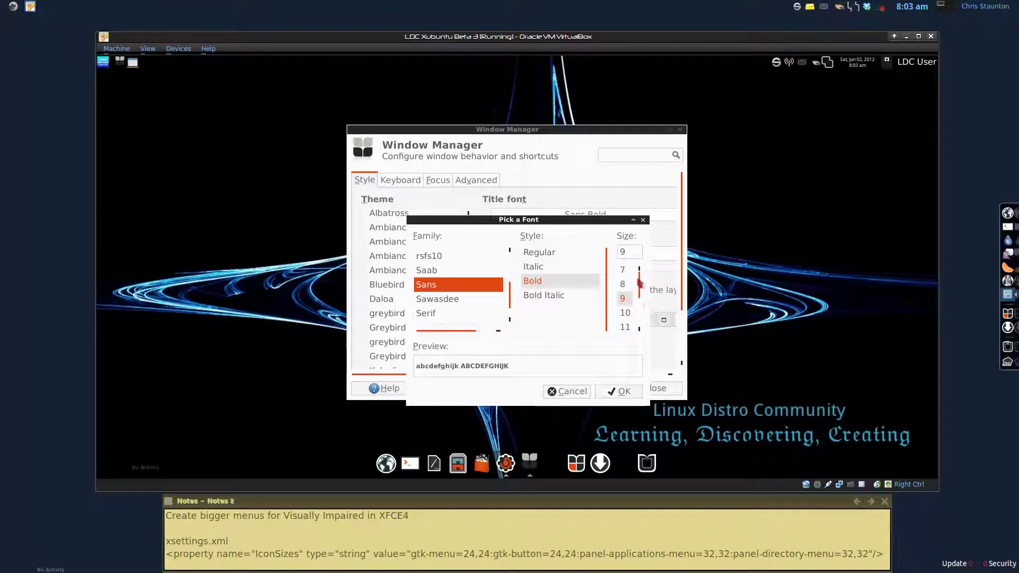
mouse_move(641, 283)
mouse_down()
mouse_move(638, 295)
mouse_move(639, 285)
mouse_up()
click(625, 326)
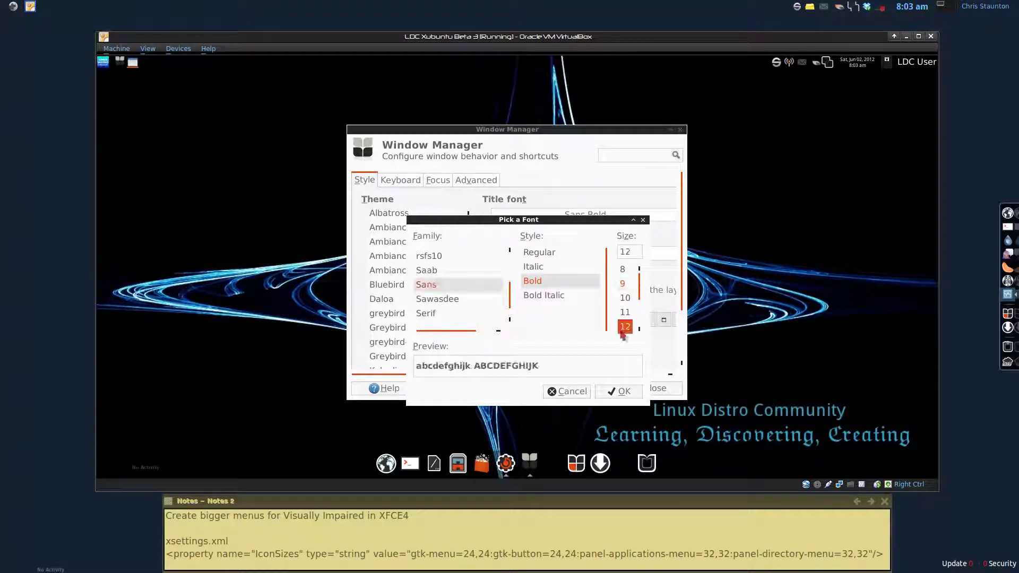
click(626, 392)
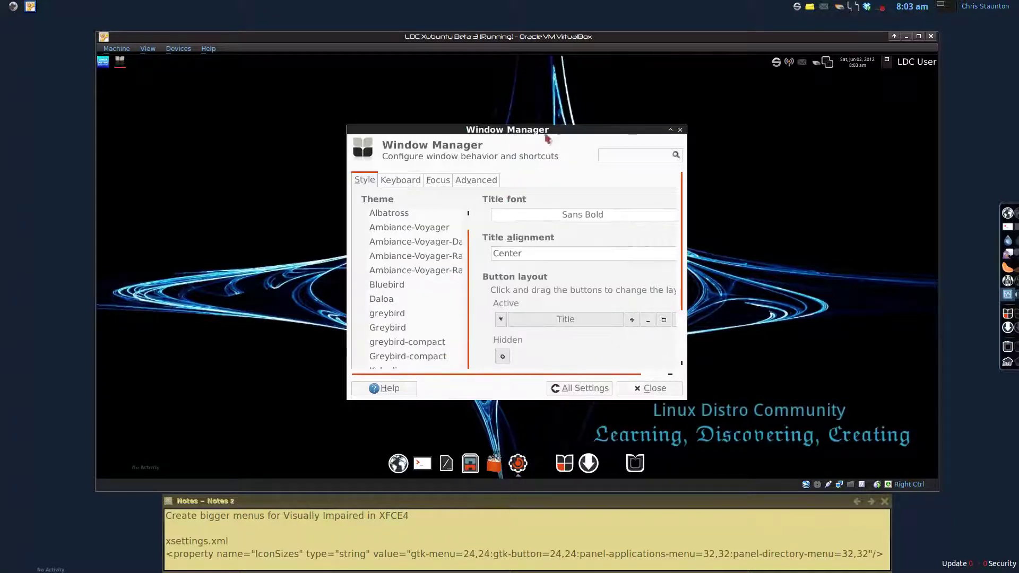
click(650, 393)
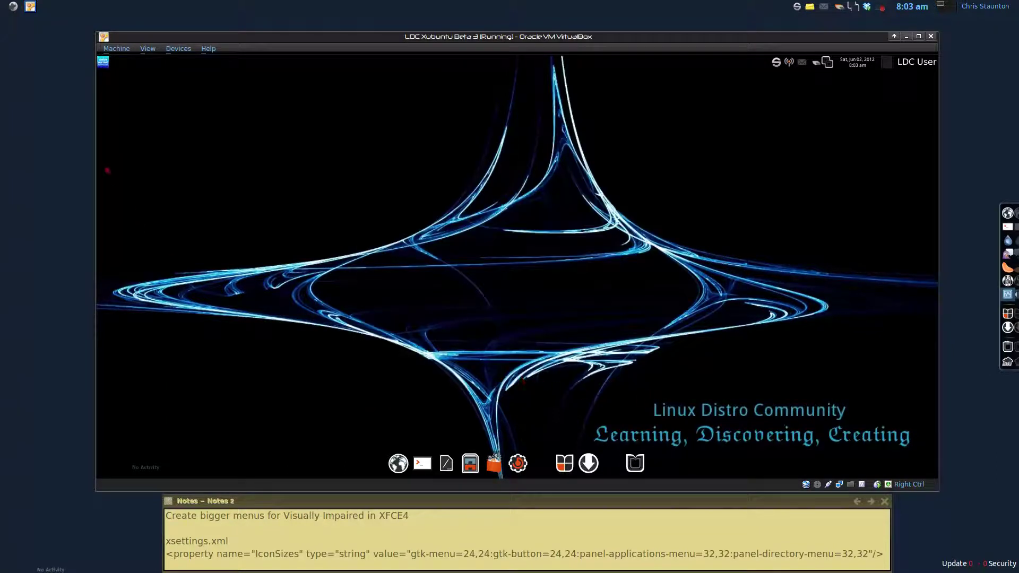
Step: Check the larger font in the Applications Menu, then launch the file manager
click(104, 63)
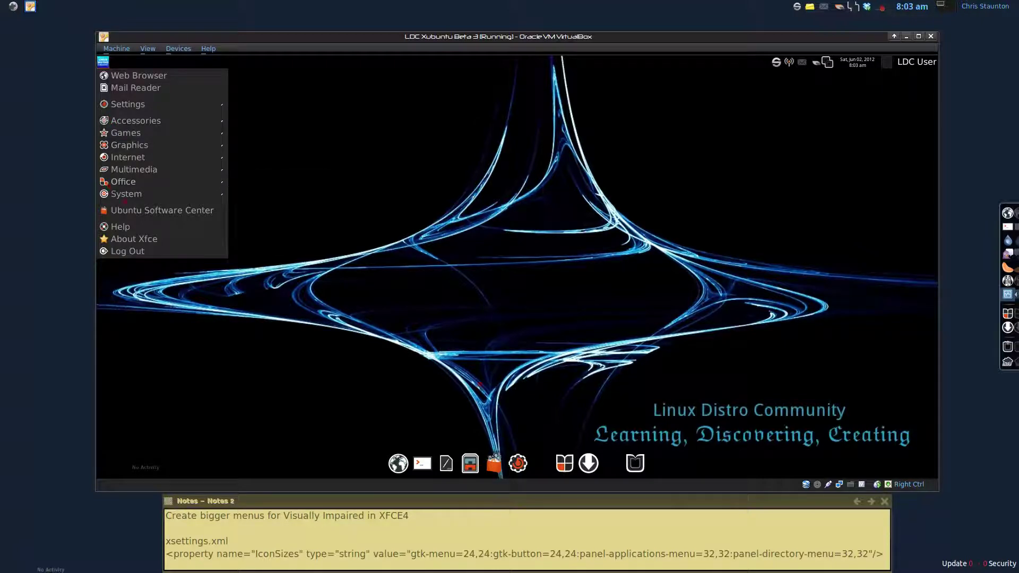
key(Escape)
click(470, 463)
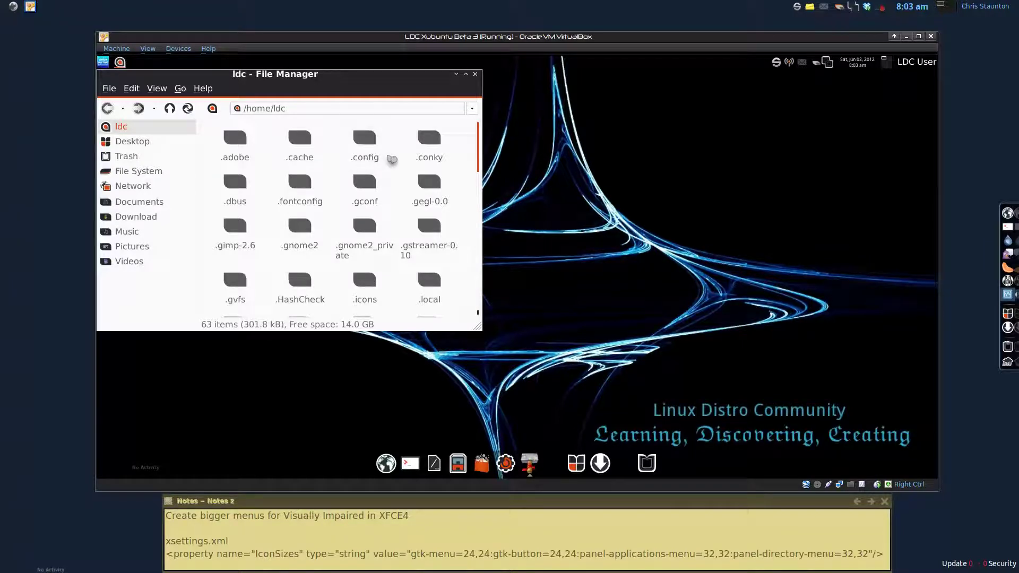
Step: Confirm hidden files are shown in the home folder and select the .config folder
click(158, 91)
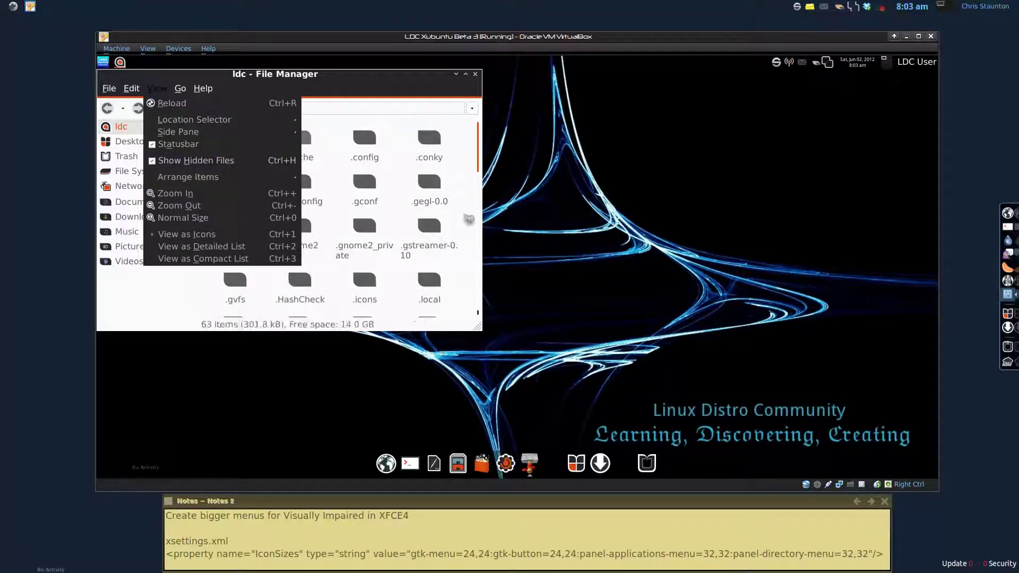
click(462, 137)
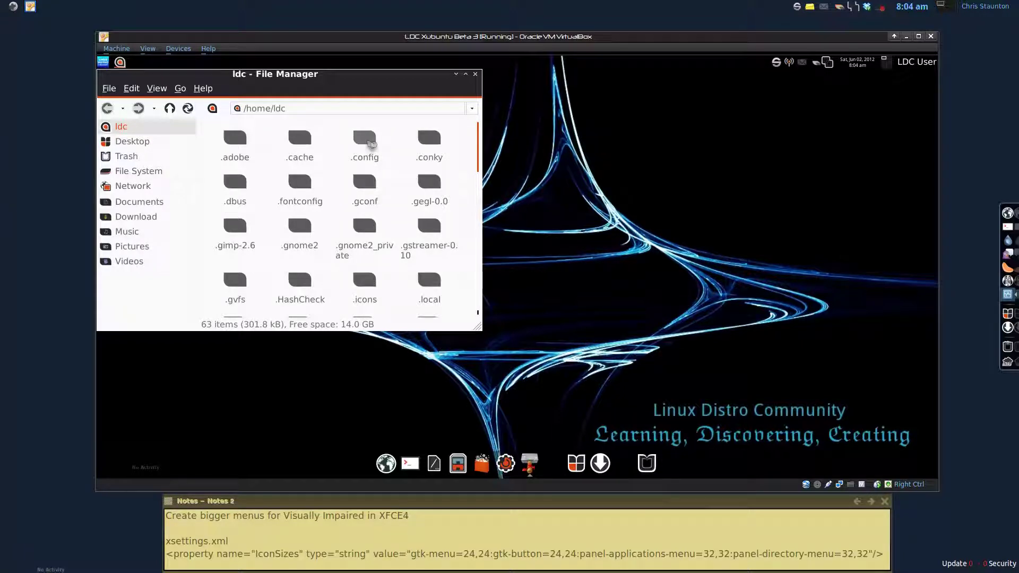
click(371, 143)
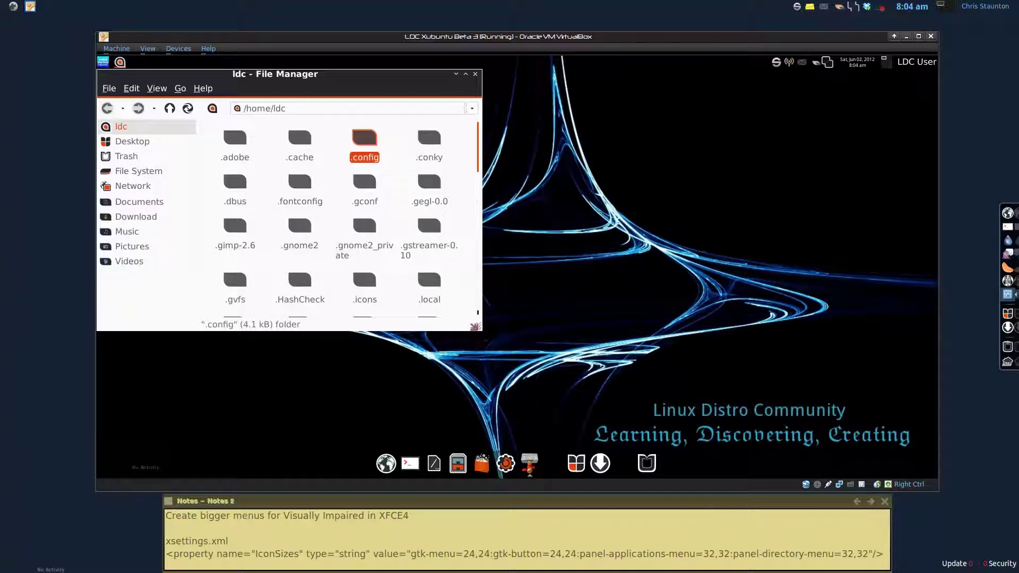
Step: Enlarge the window and browse into .config/xfce4/xfconf/xfce-perchannel-xml
drag(477, 328, 569, 382)
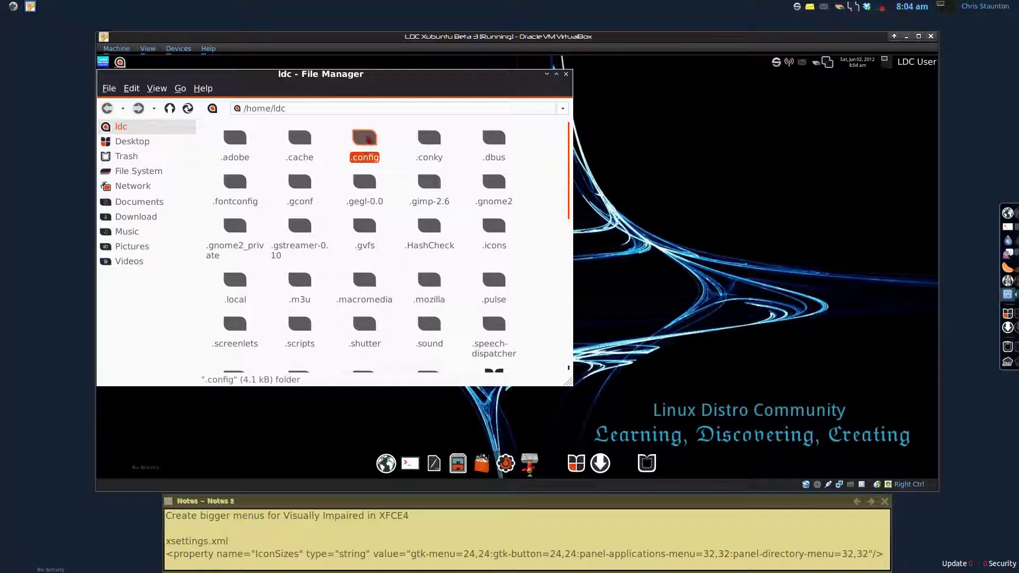
double_click(364, 148)
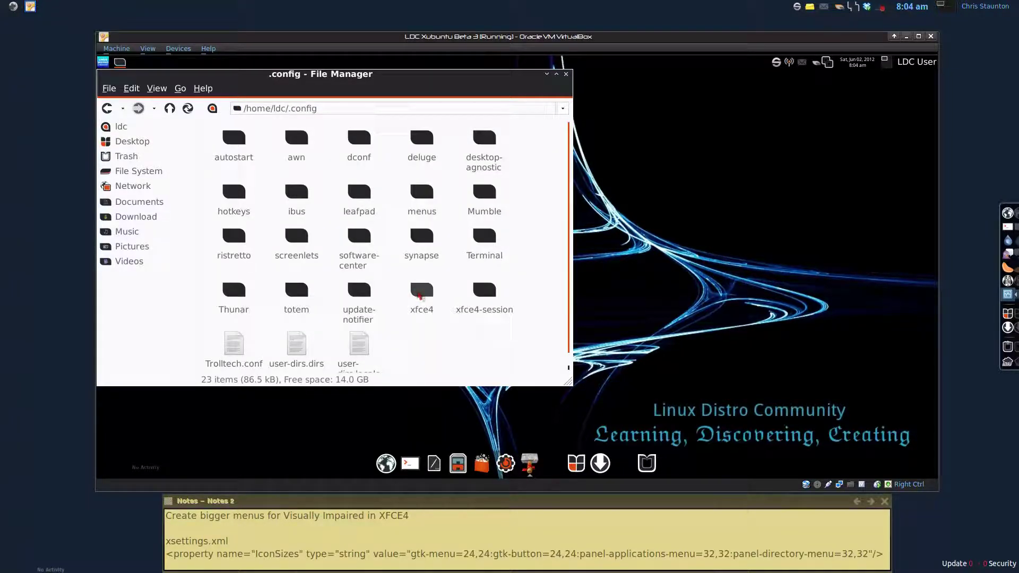
double_click(420, 294)
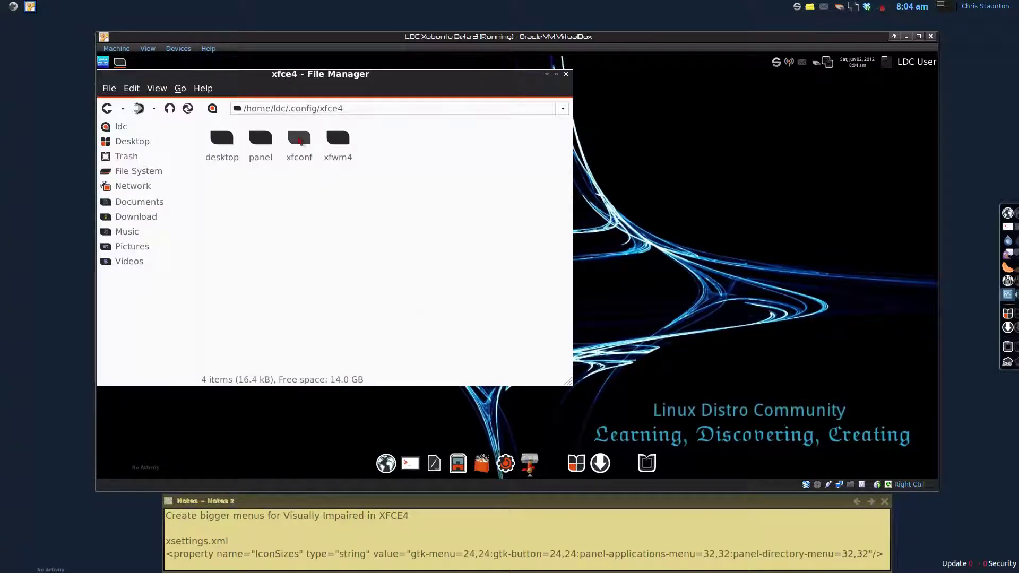
double_click(298, 138)
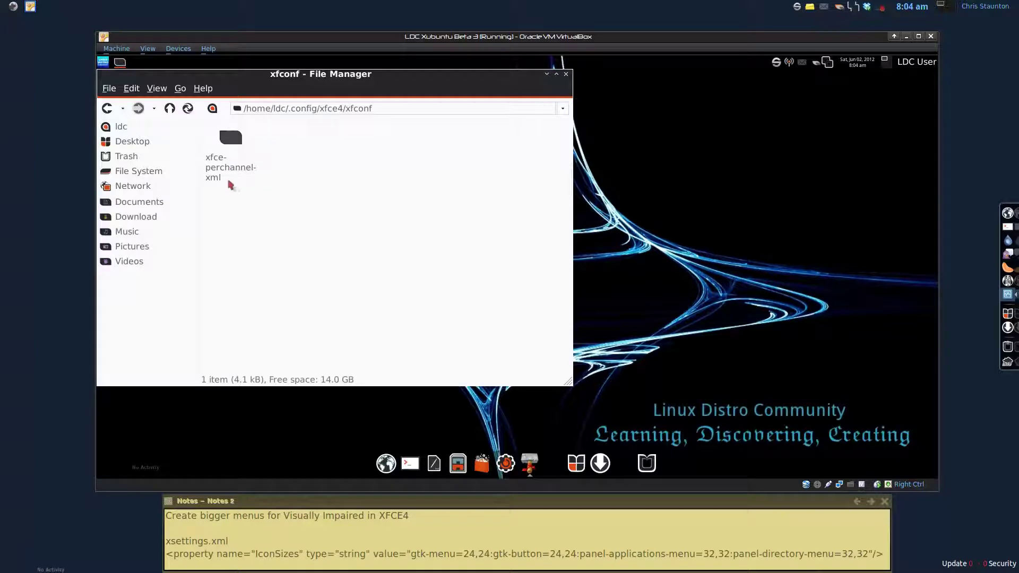
double_click(234, 144)
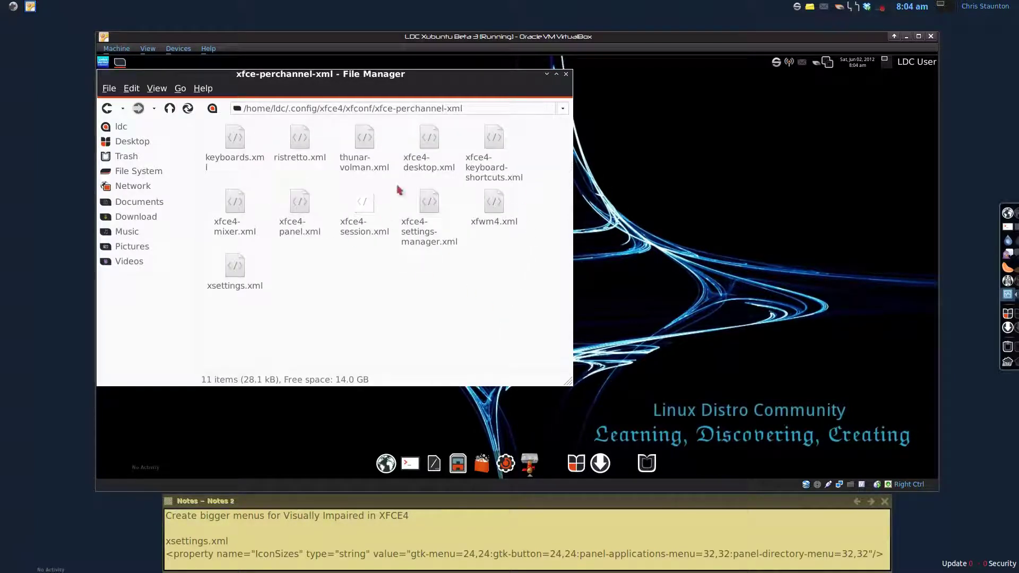
drag(257, 288, 242, 273)
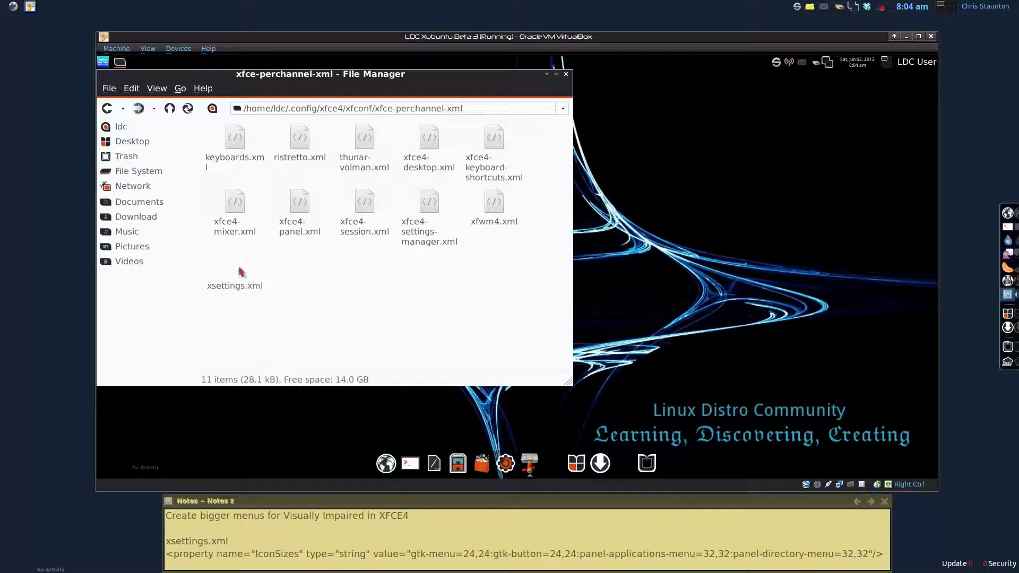
Step: Open xsettings.xml in Leafpad through its right-click Open With menu
click(242, 273)
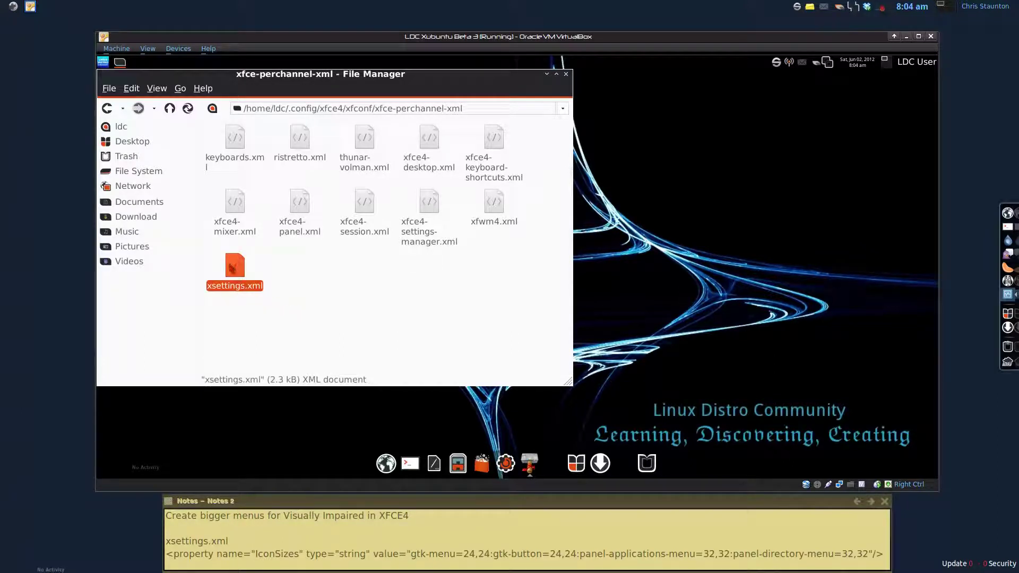
right_click(231, 266)
mouse_move(269, 287)
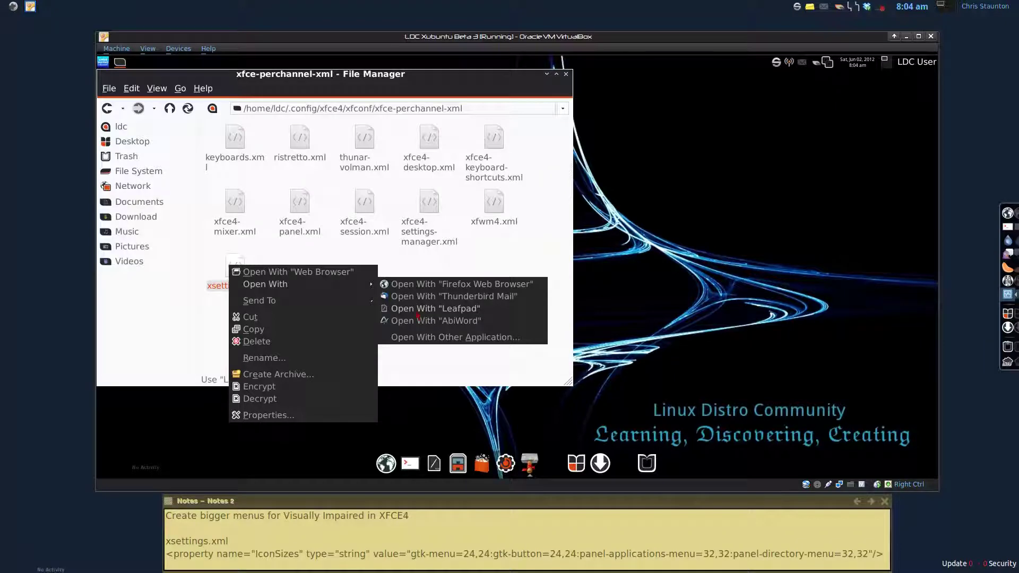
click(419, 309)
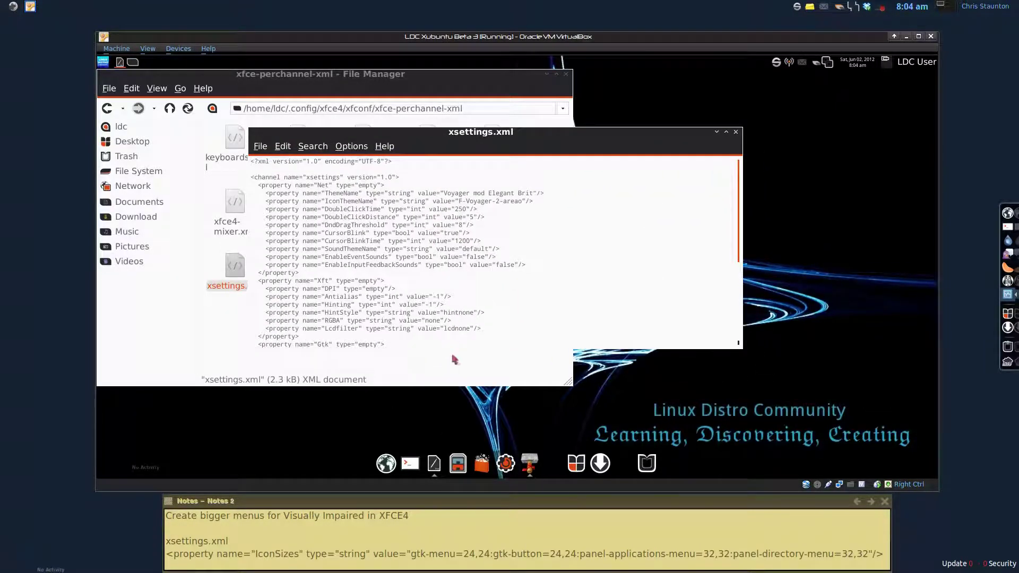
Step: Place the cursor in the empty IconSizes value and copy the icon-size string from the notes
drag(460, 346, 455, 370)
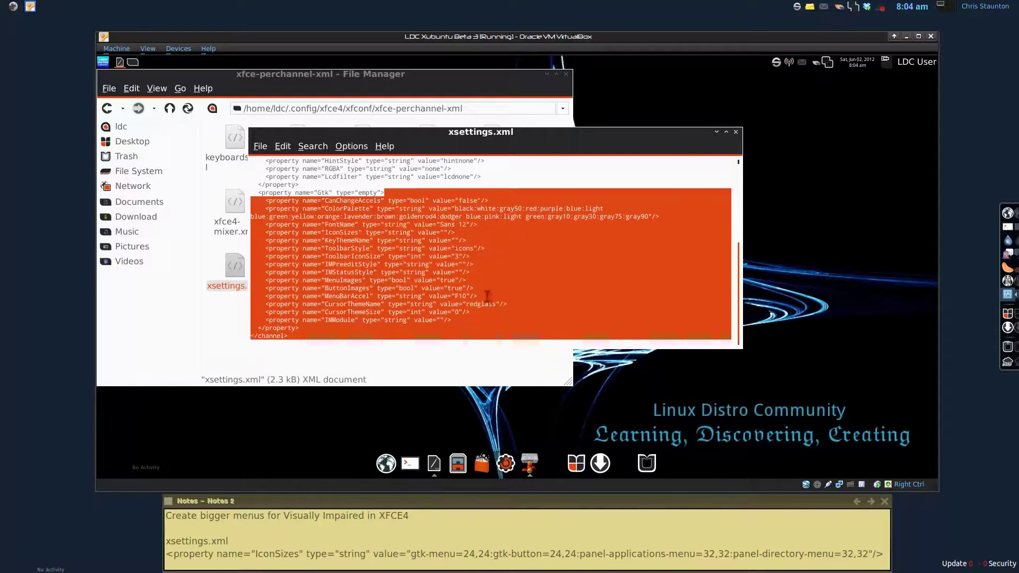
click(435, 268)
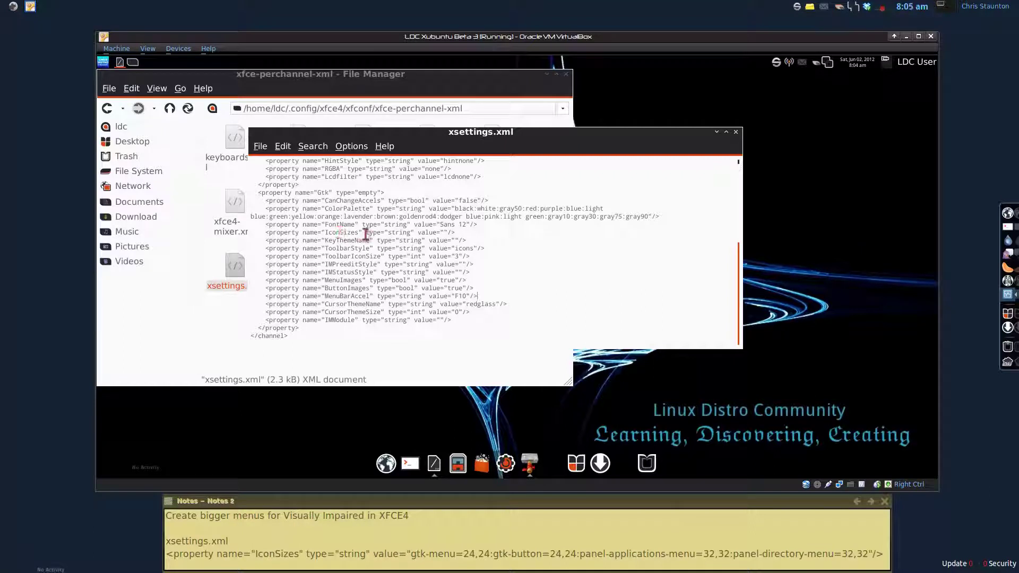
click(444, 232)
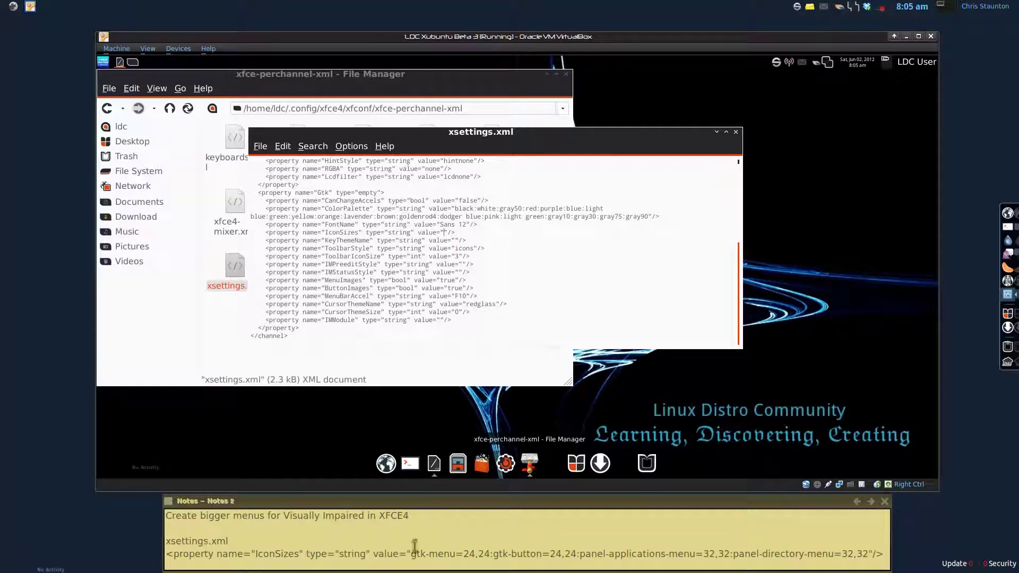
drag(412, 553, 869, 551)
key(cmd+c)
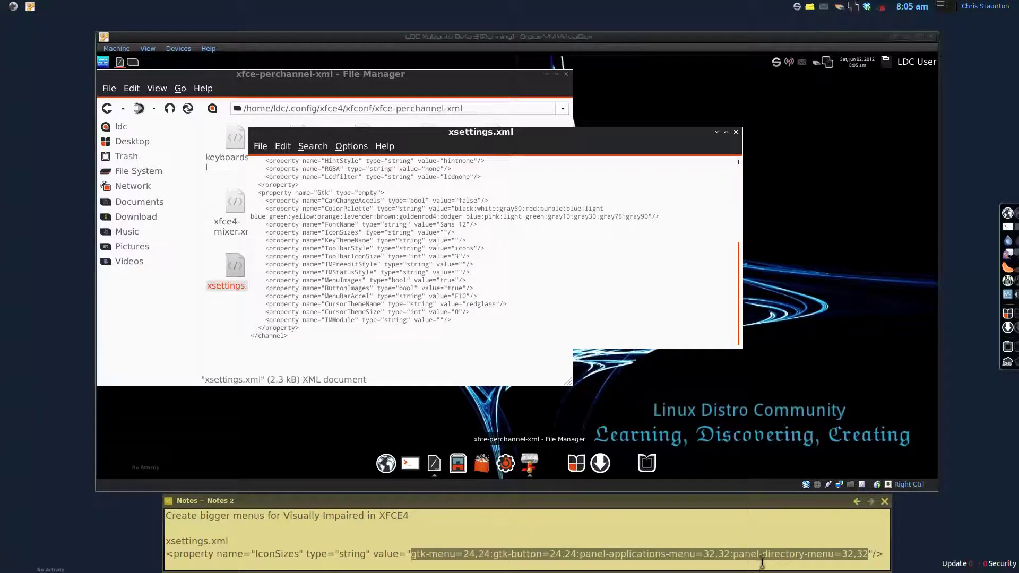
right_click(762, 556)
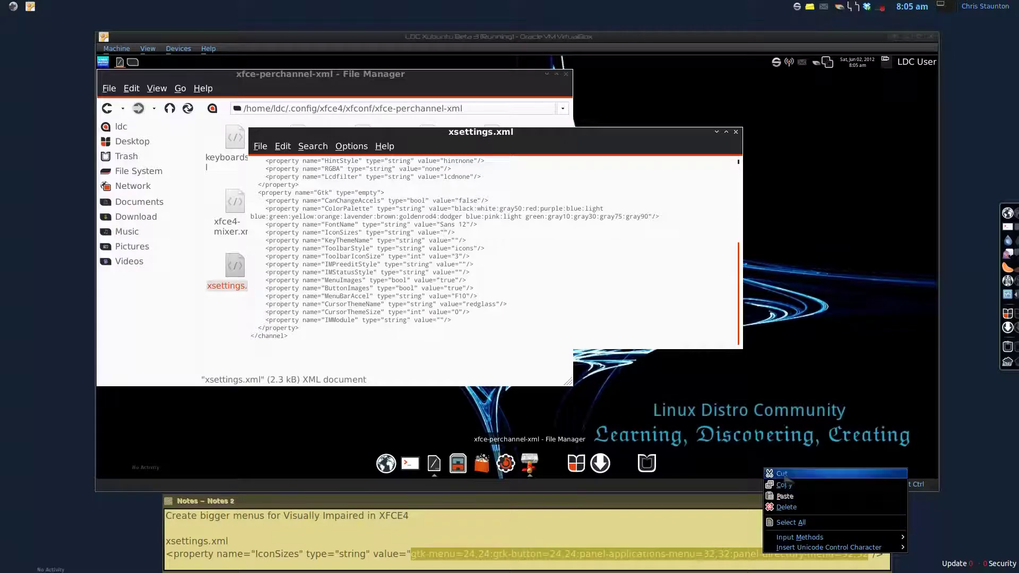
click(783, 485)
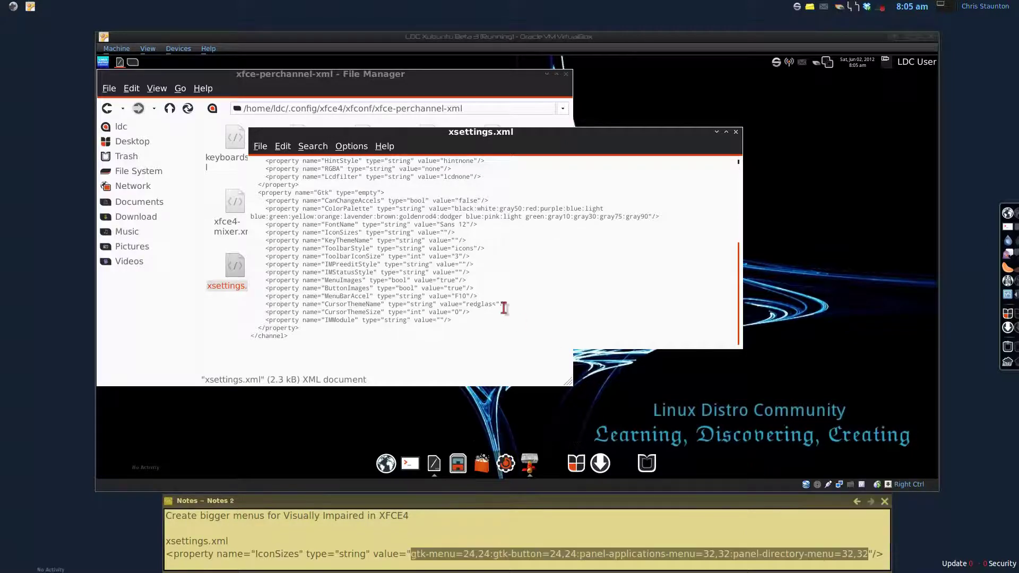
Step: Paste the string (gtk-menu=24,24, panel menus 32,32) into IconSizes and save xsettings.xml
click(442, 231)
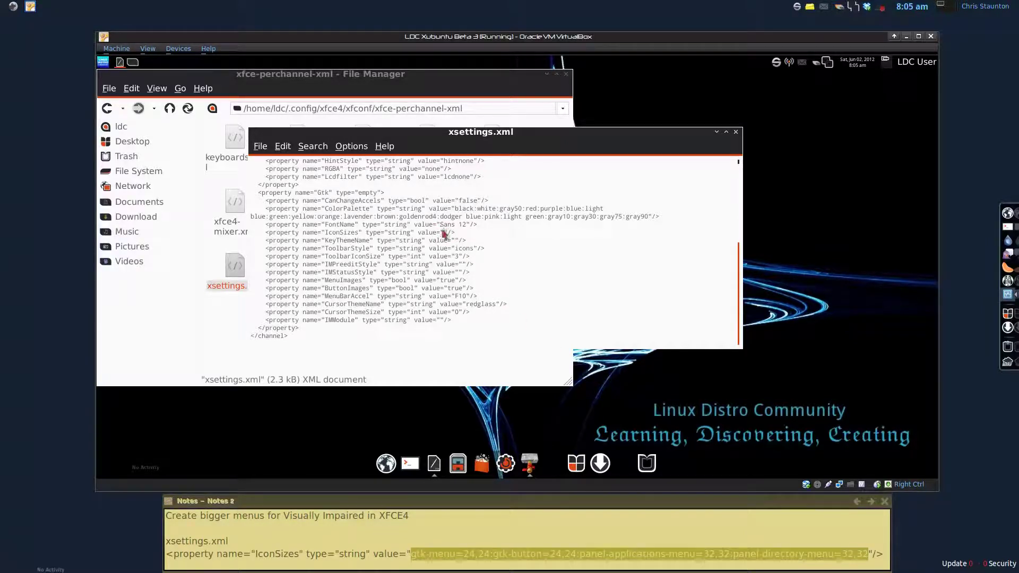
right_click(443, 234)
click(466, 261)
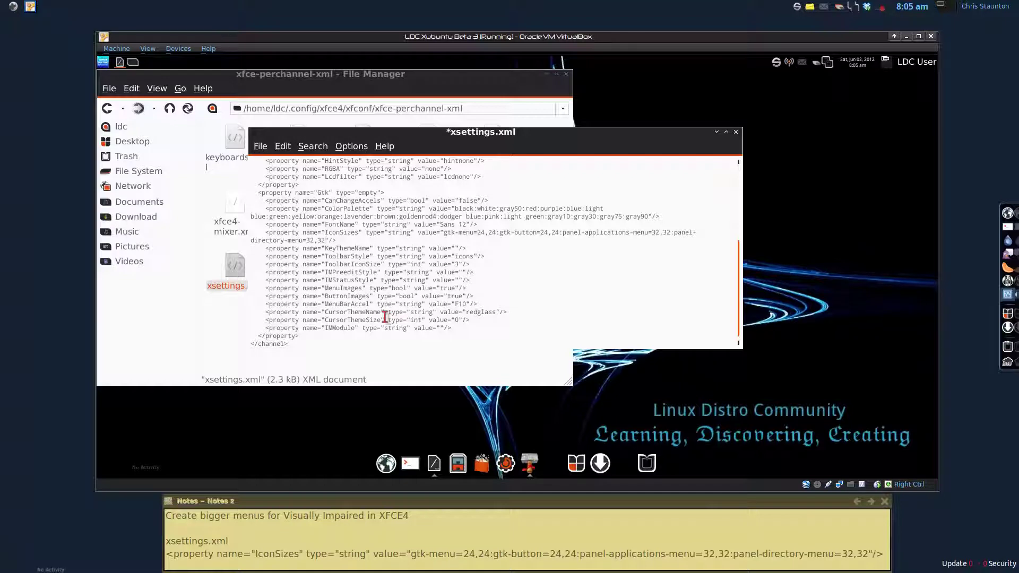
click(260, 147)
click(281, 187)
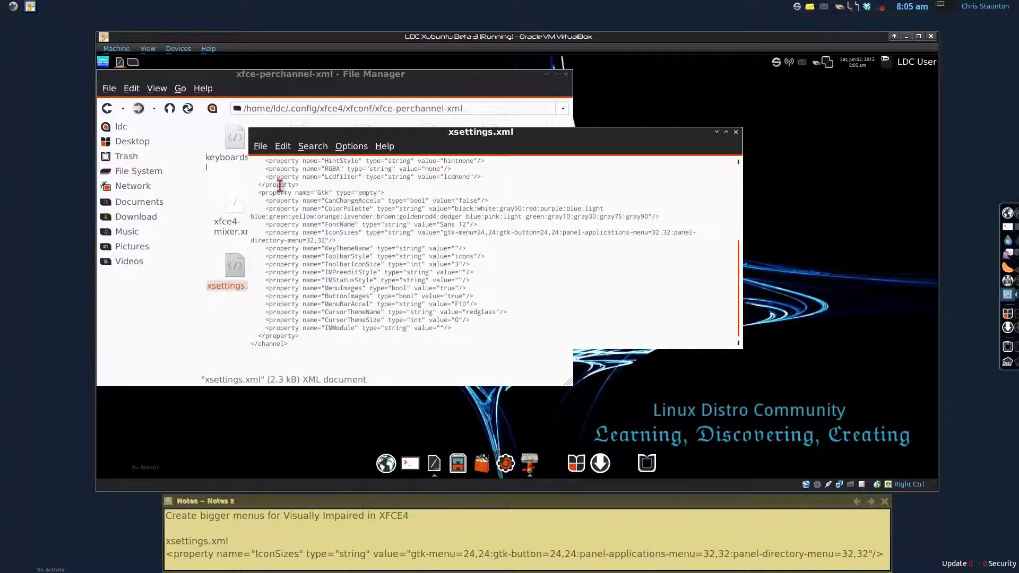
Step: Close Leafpad and the file manager, leaving only the desktop
click(736, 133)
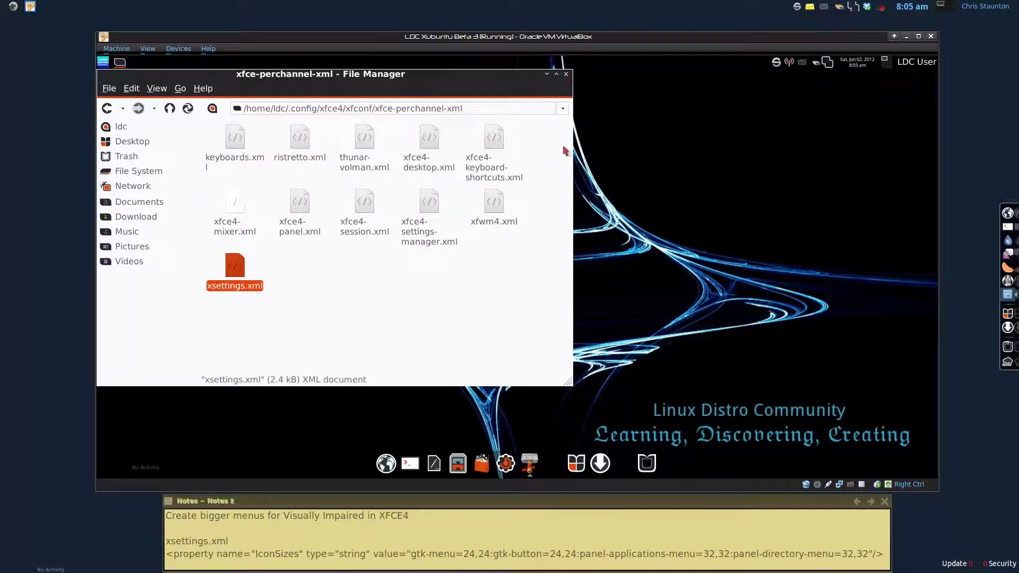
click(566, 74)
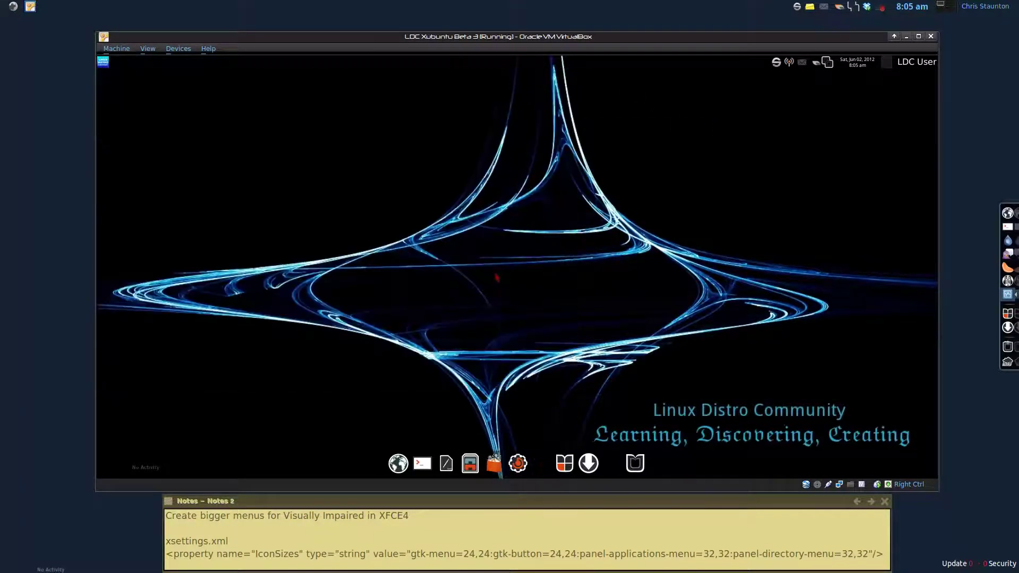
click(103, 62)
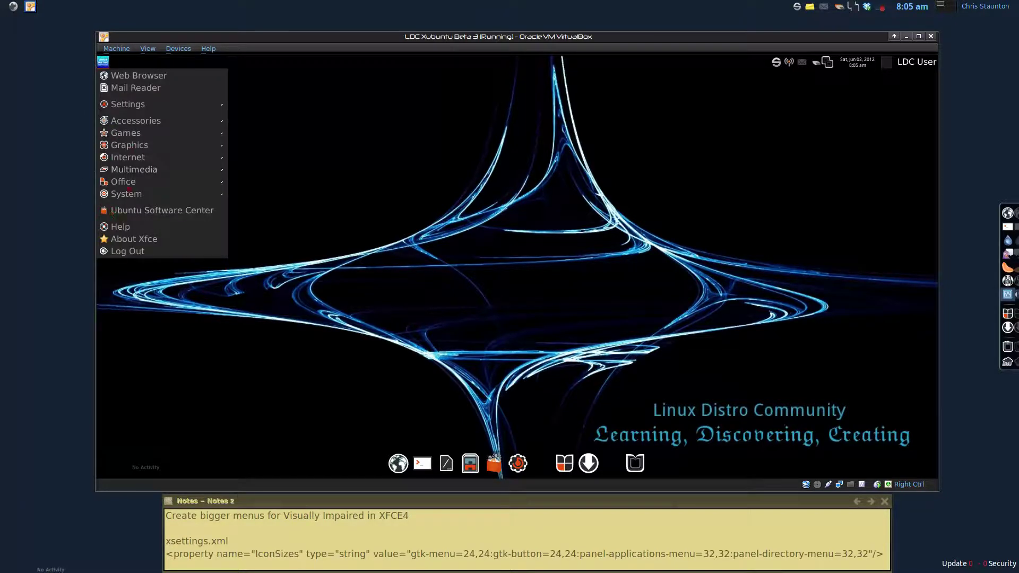
click(583, 224)
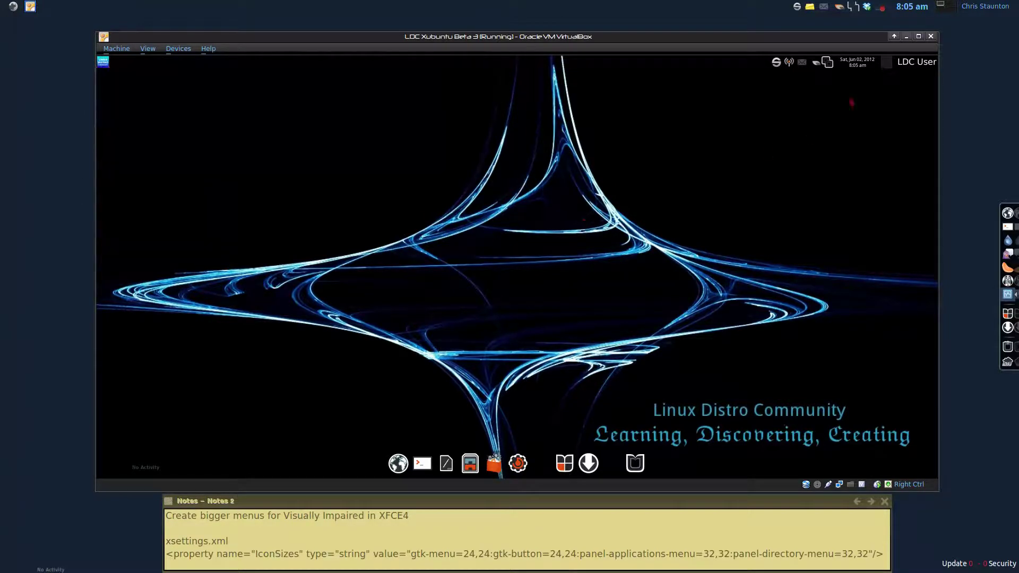
Step: Log out from the user session menu and log back in with the account password
click(917, 63)
click(891, 134)
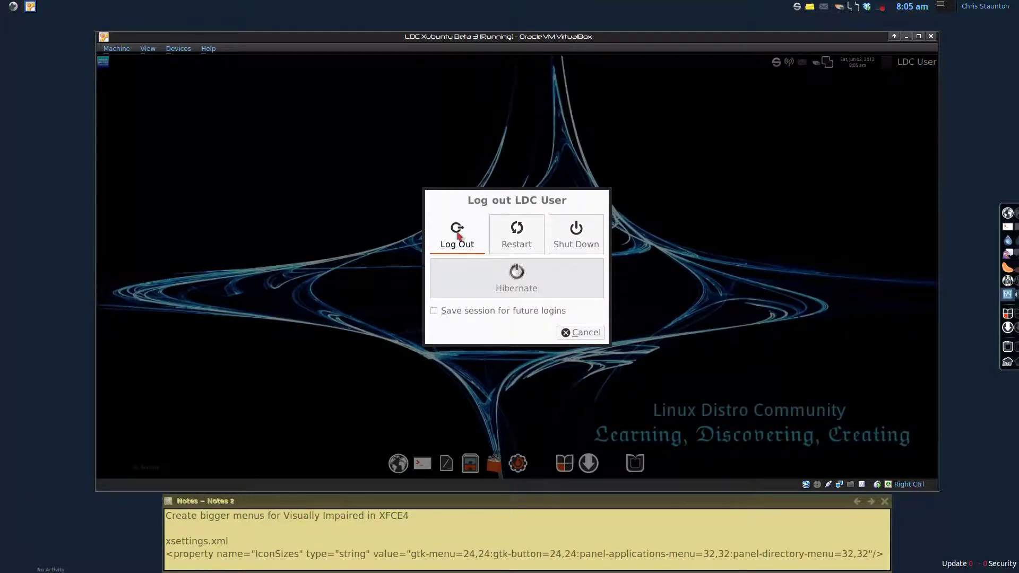
click(457, 236)
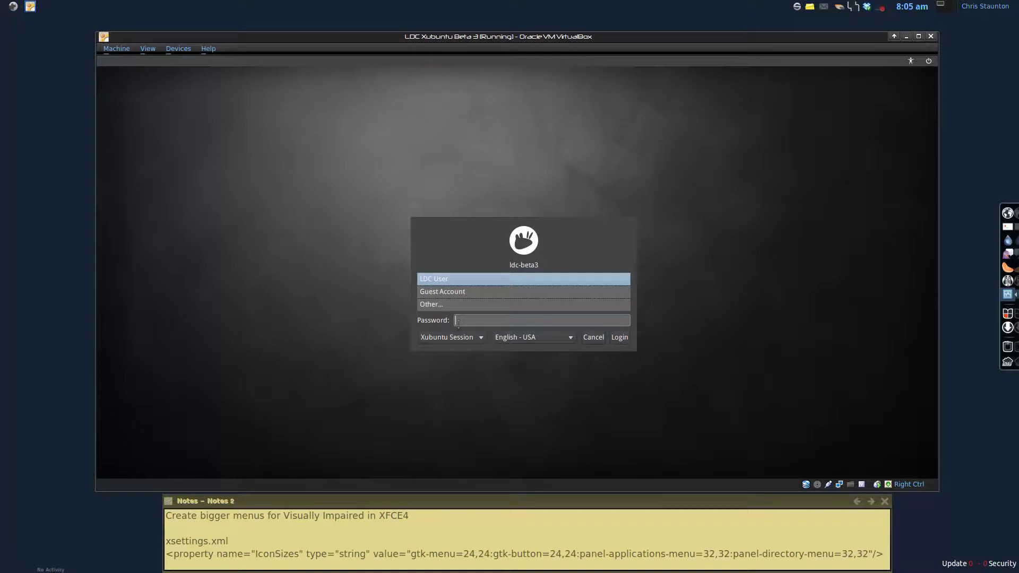
key(Return)
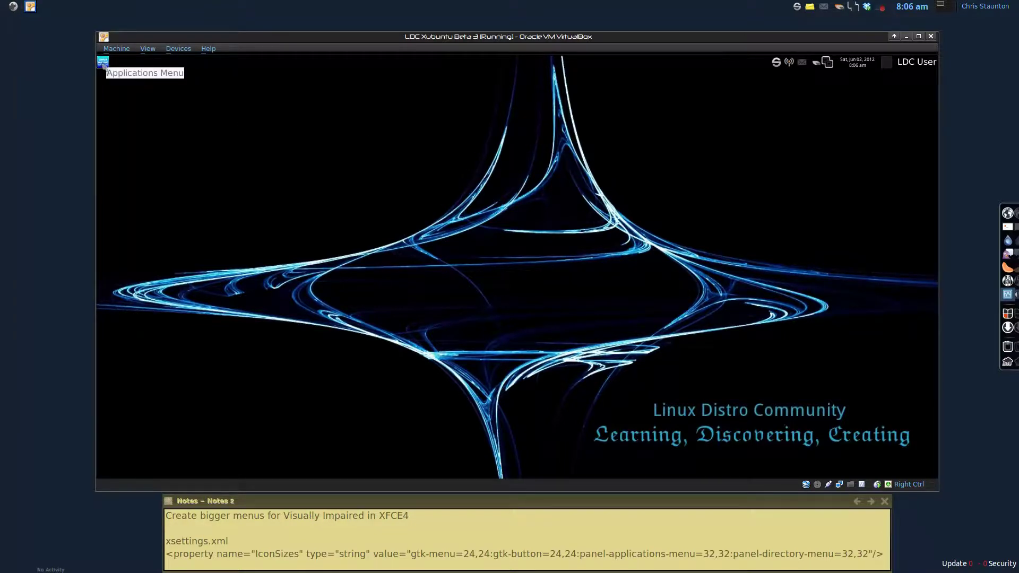
click(104, 66)
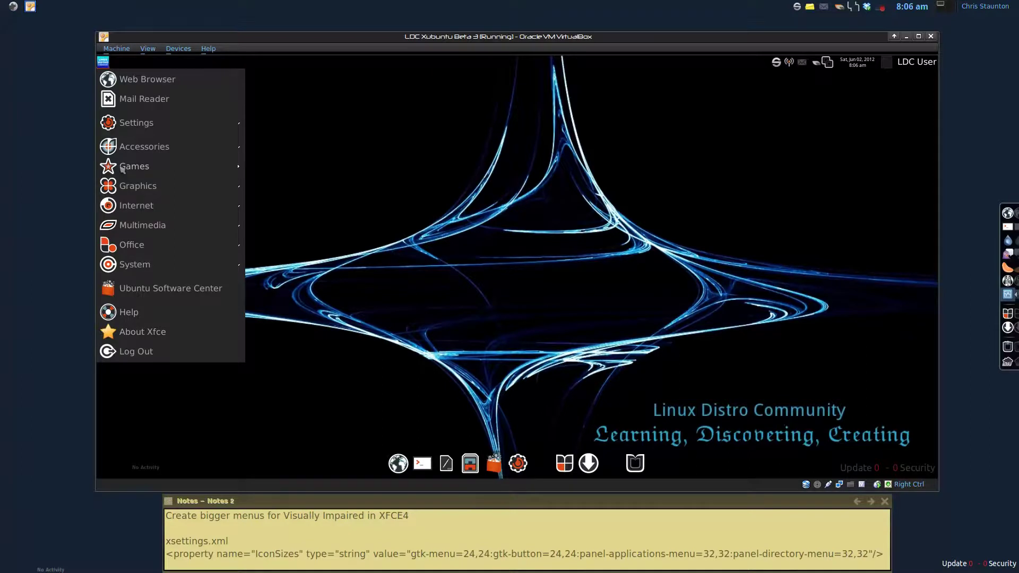
mouse_move(123, 150)
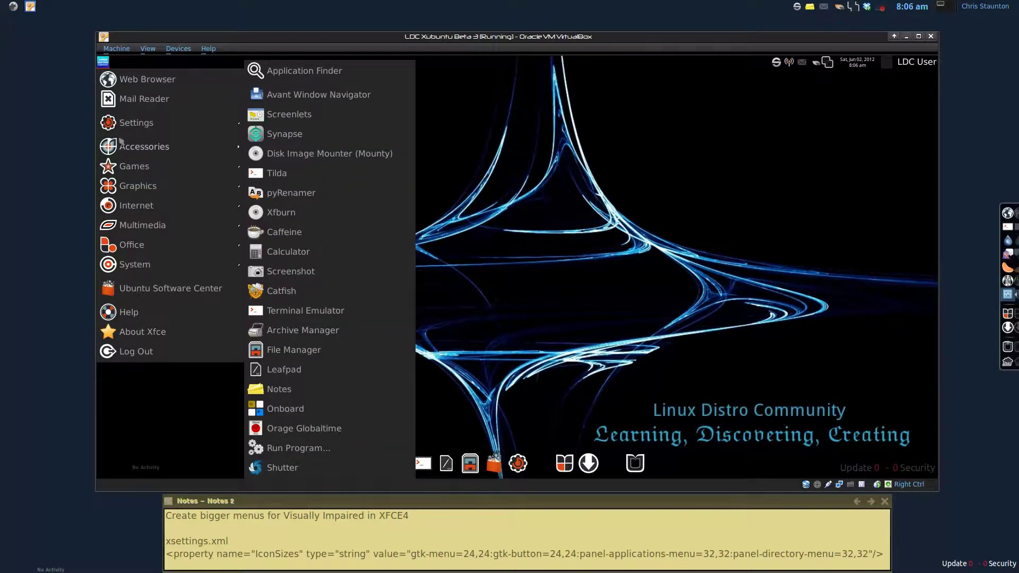
mouse_move(123, 128)
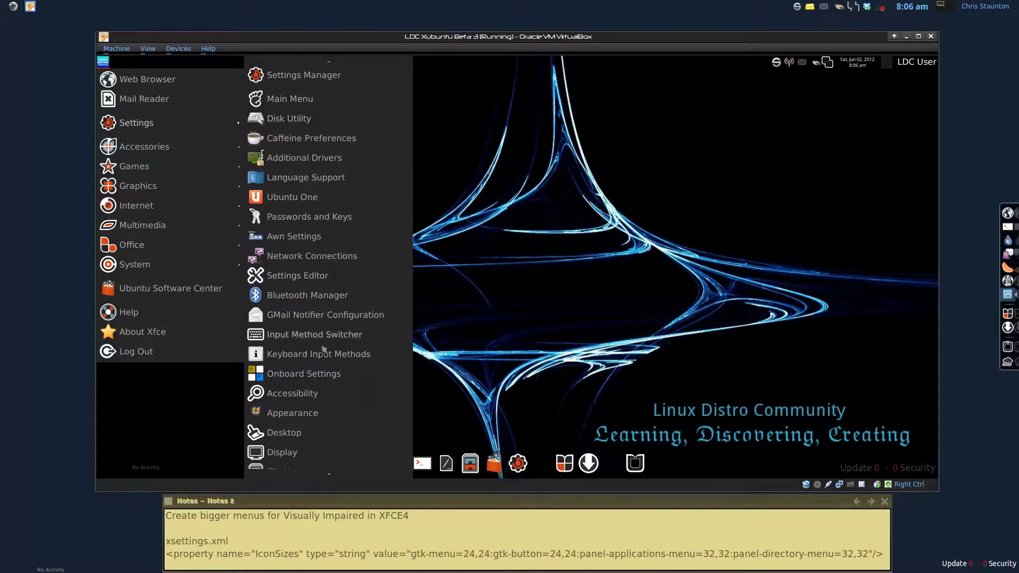
mouse_move(328, 468)
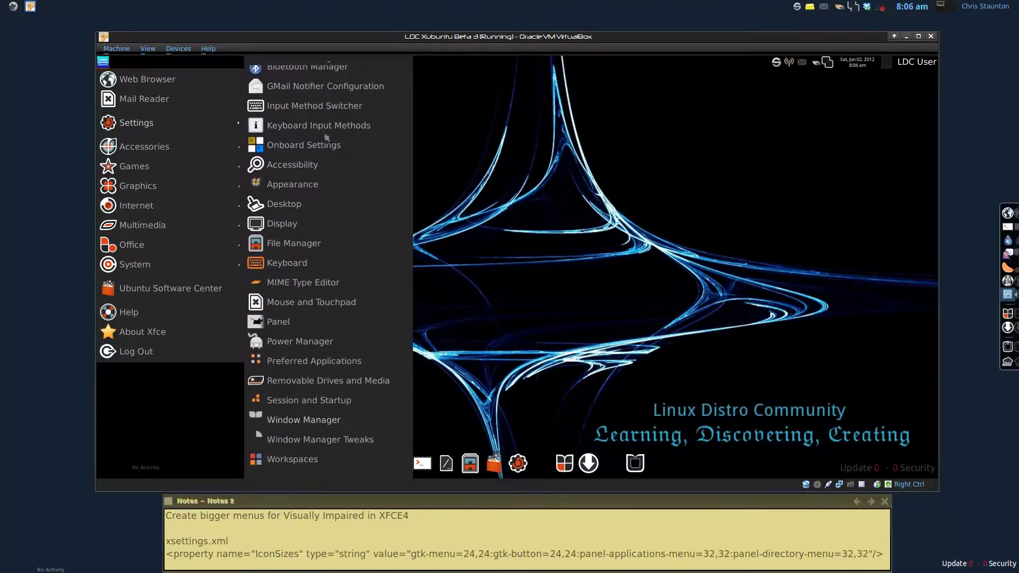
mouse_move(330, 61)
click(593, 344)
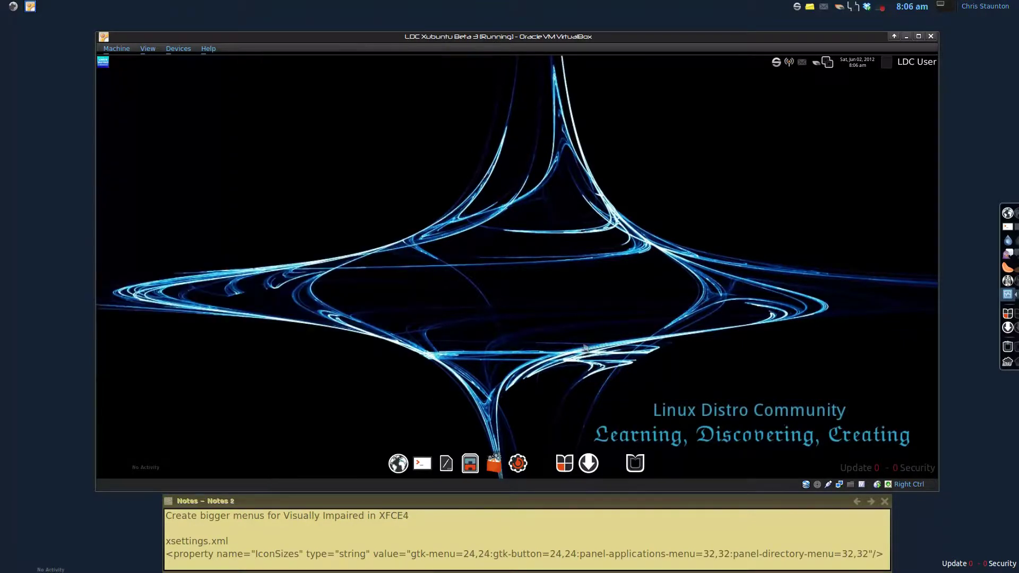